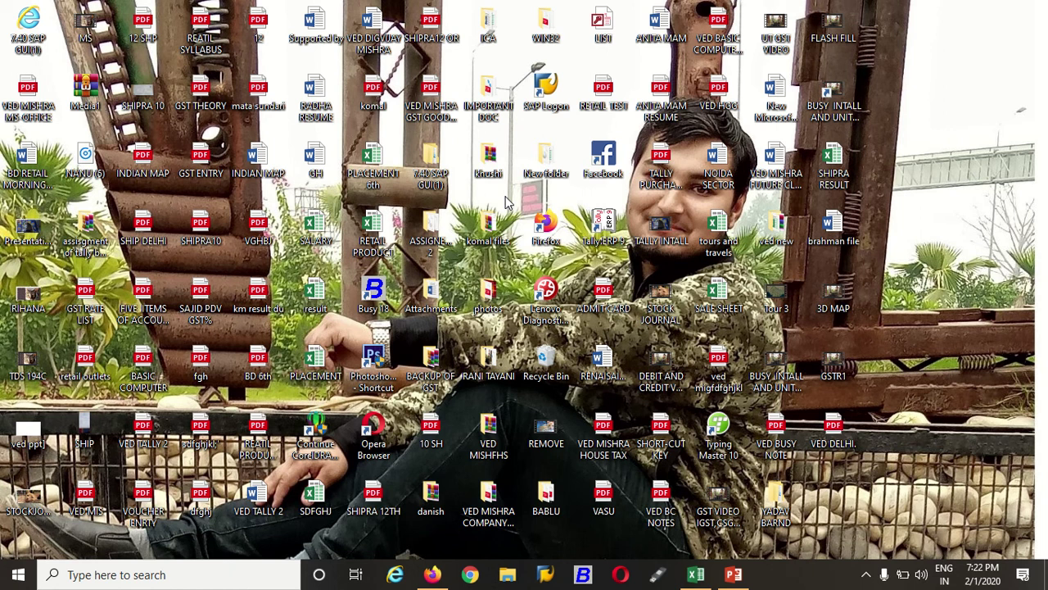
Step: Switch to the LOGICAL FUNC workbook showing the IF sheet with MARKS data
key("alt+Tab")
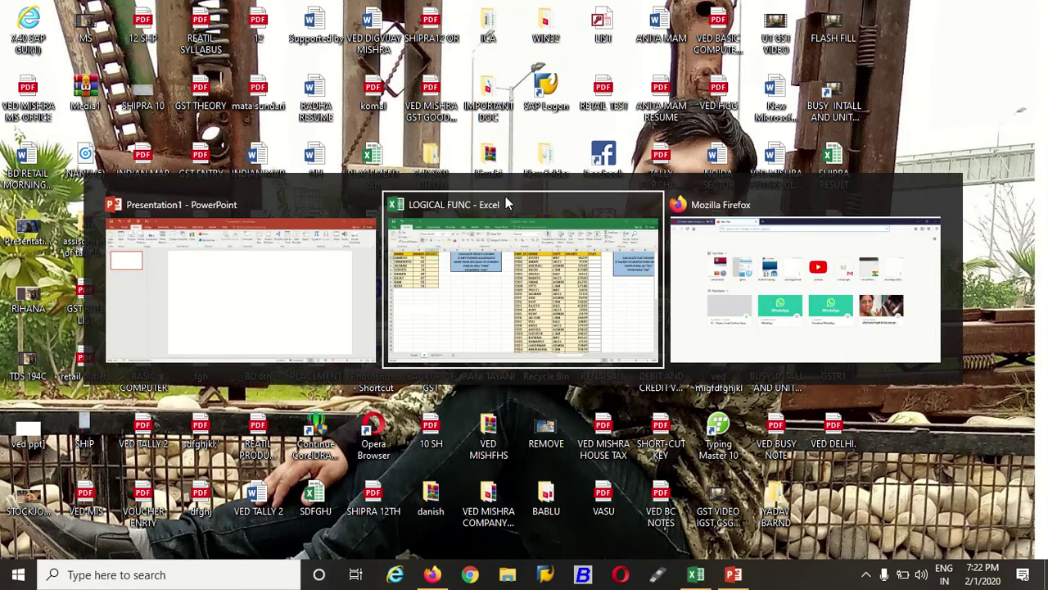
left_click(506, 196)
left_click(256, 197)
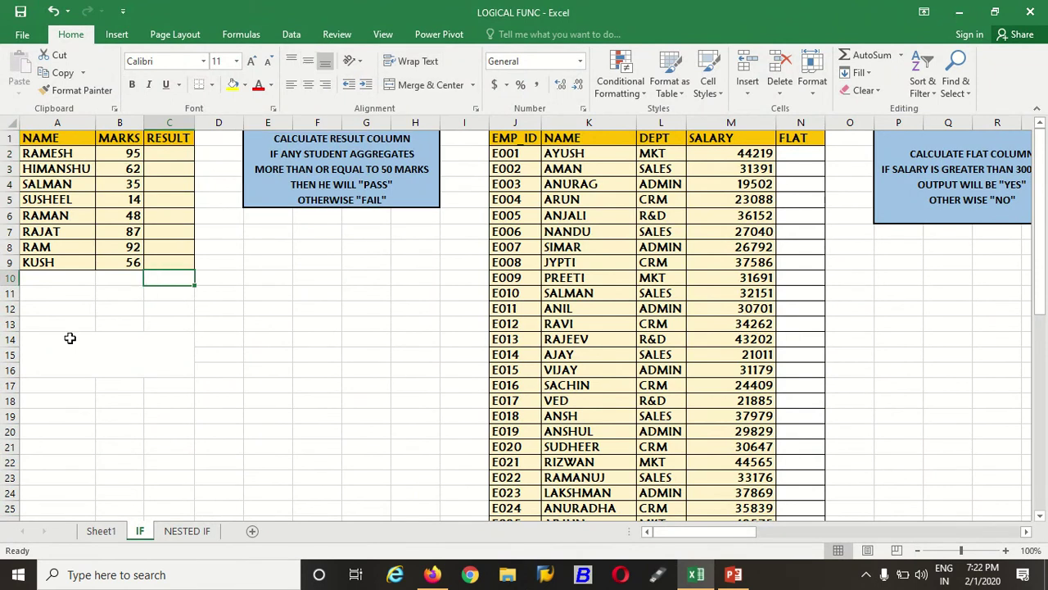
left_click_drag(59, 338, 164, 372)
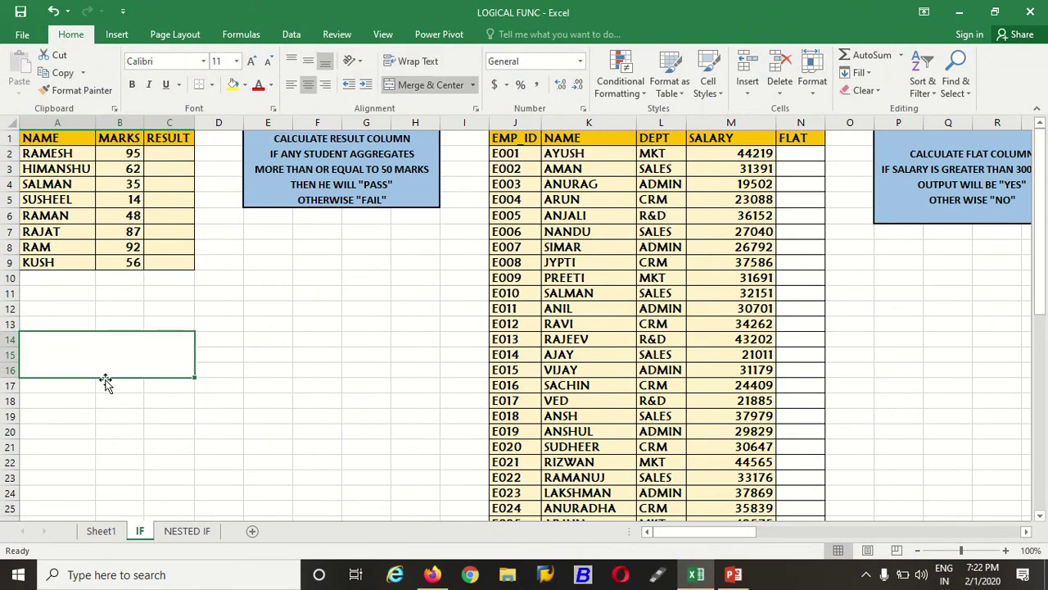
type("IF")
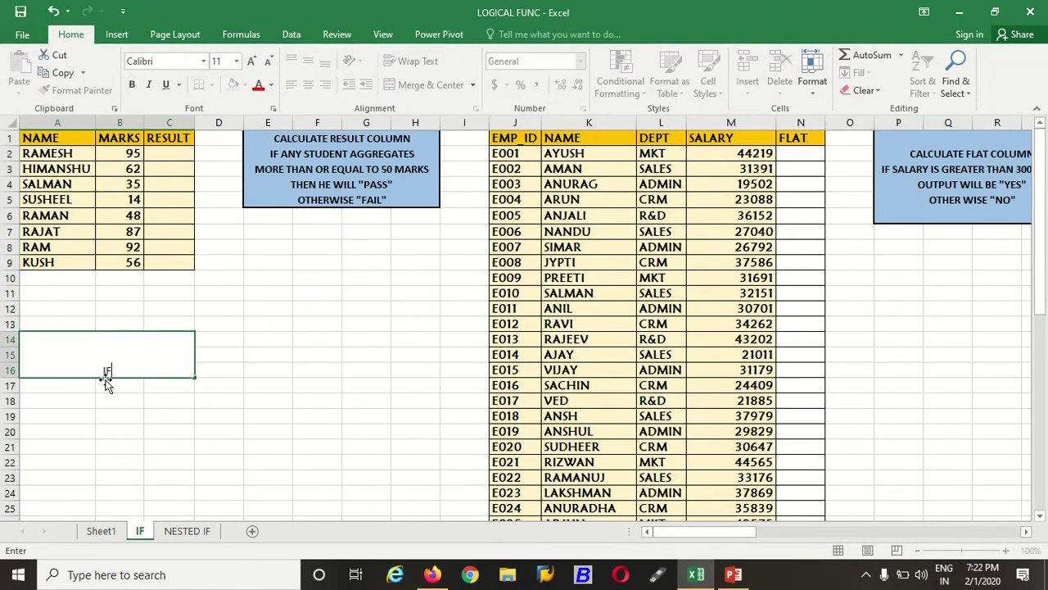
type("(")
key("BackSpace")
mouse_move(432, 8)
left_click(417, 32)
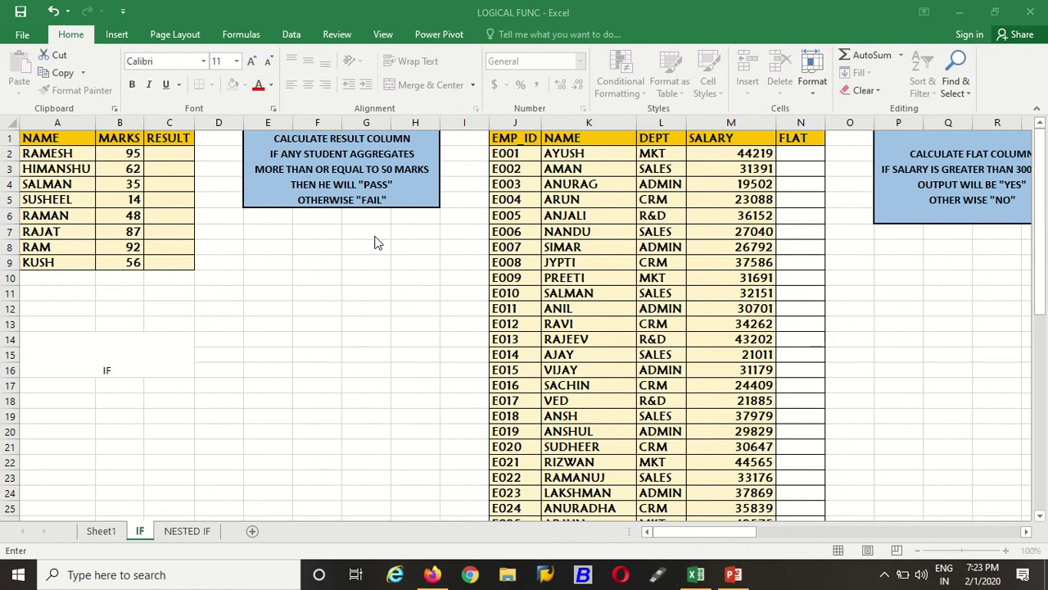
double_click(137, 355)
key("BackSpace")
key("BackSpace")
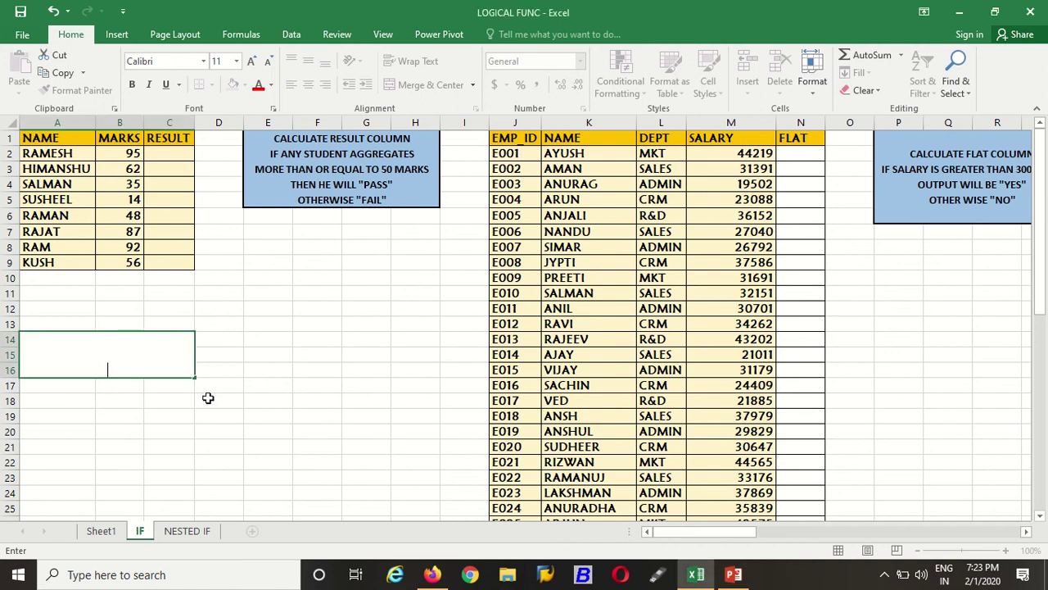
left_click(387, 407)
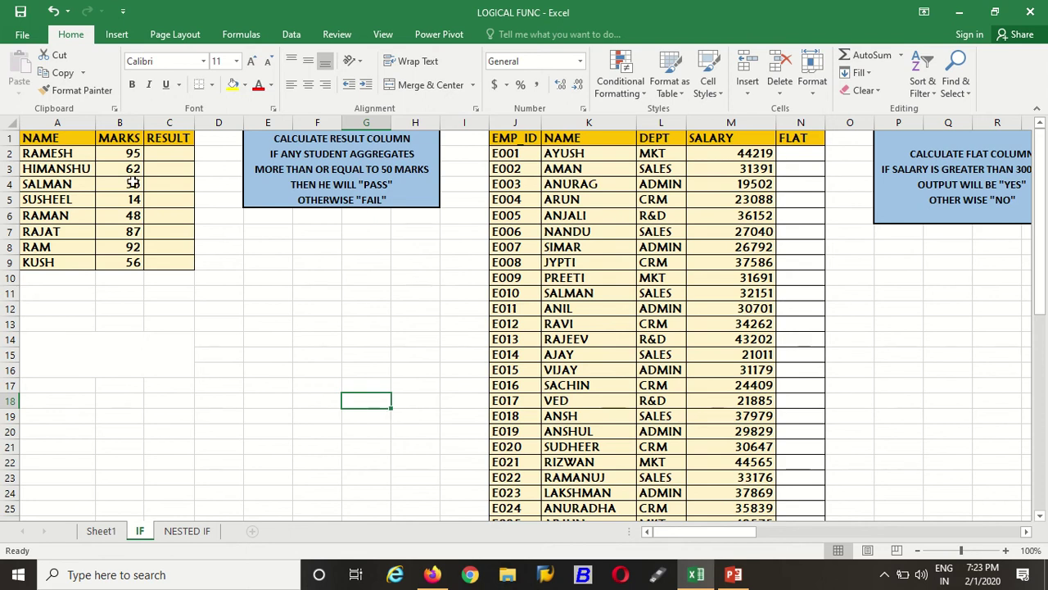
left_click(157, 304)
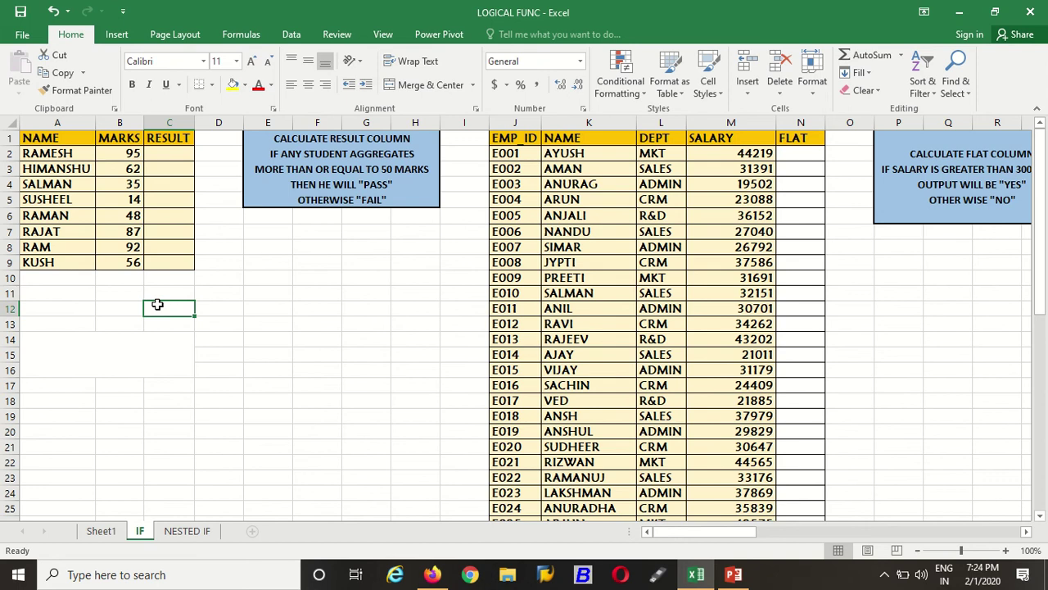
type("=if")
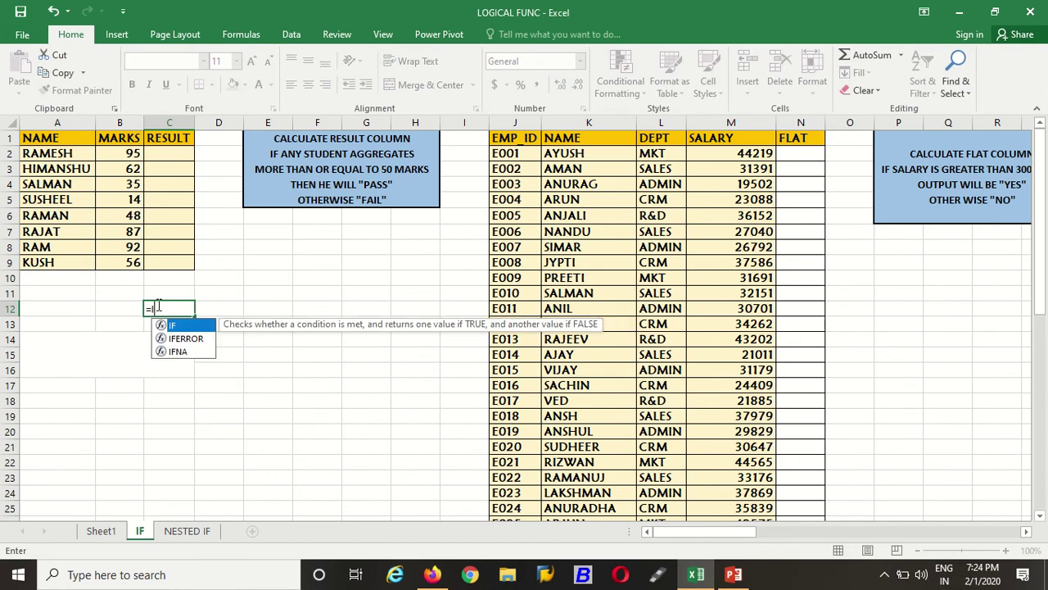
type("(")
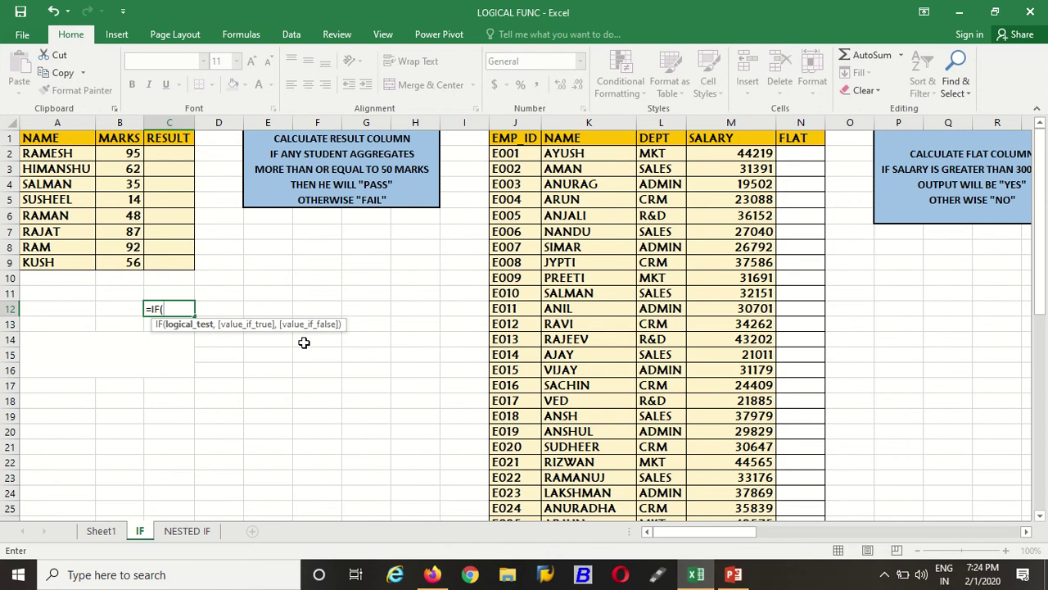
key("BackSpace")
key("BackSpace")
key("Escape")
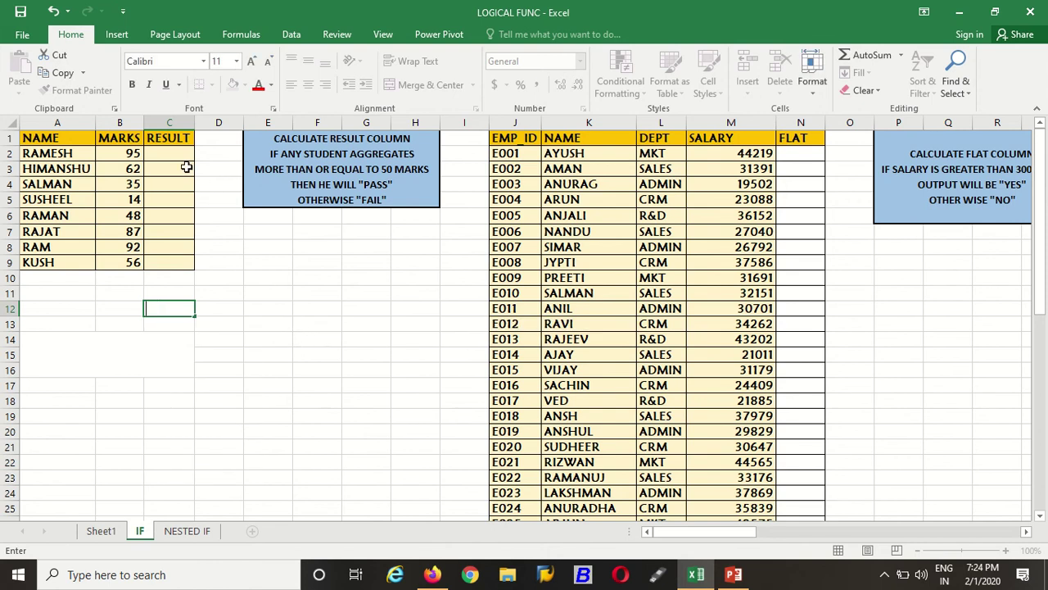
Step: Enter =IF(B2>=50,"PASS","FAIL") in C2 so the first student's 95 marks show PASS
left_click(176, 154)
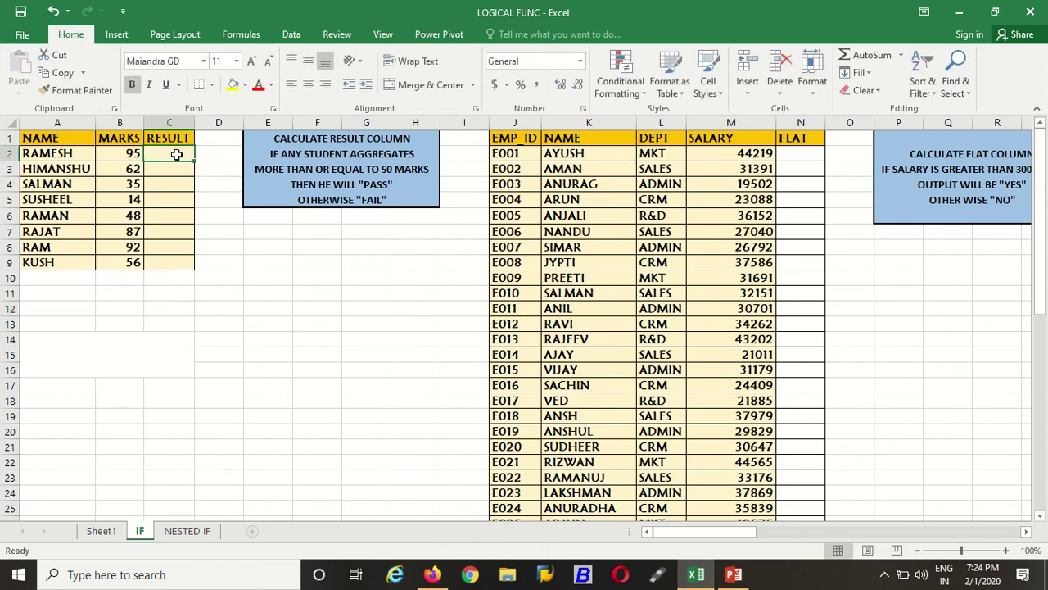
type("=IF")
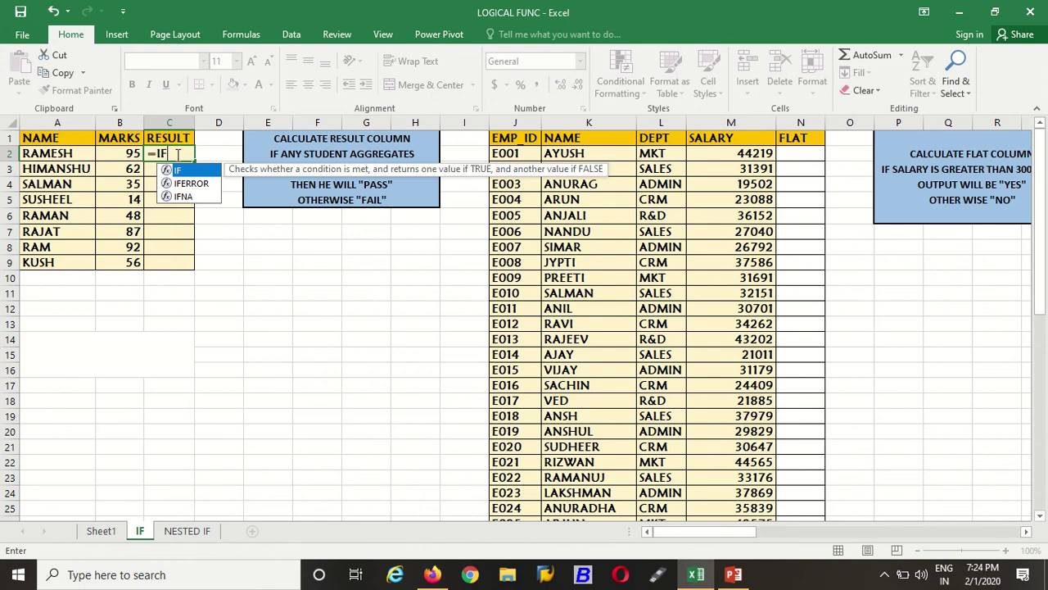
type("(")
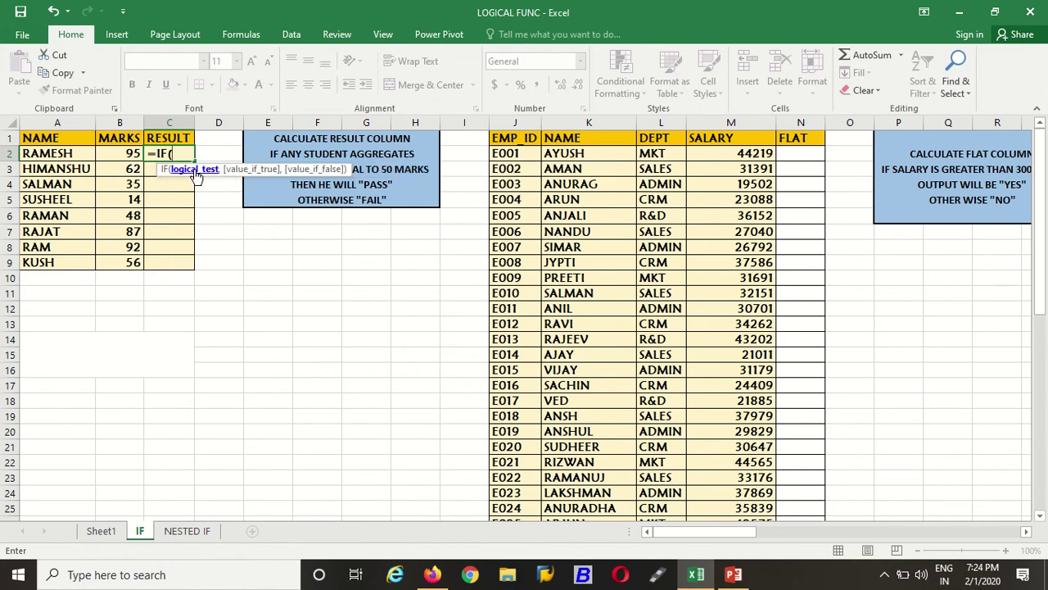
left_click(134, 154)
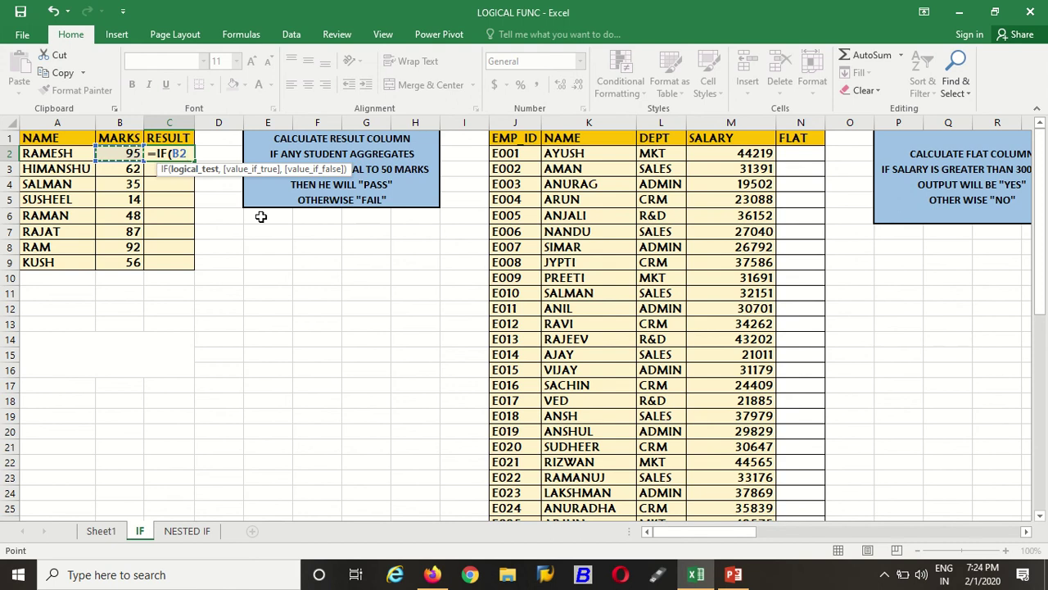
type(">")
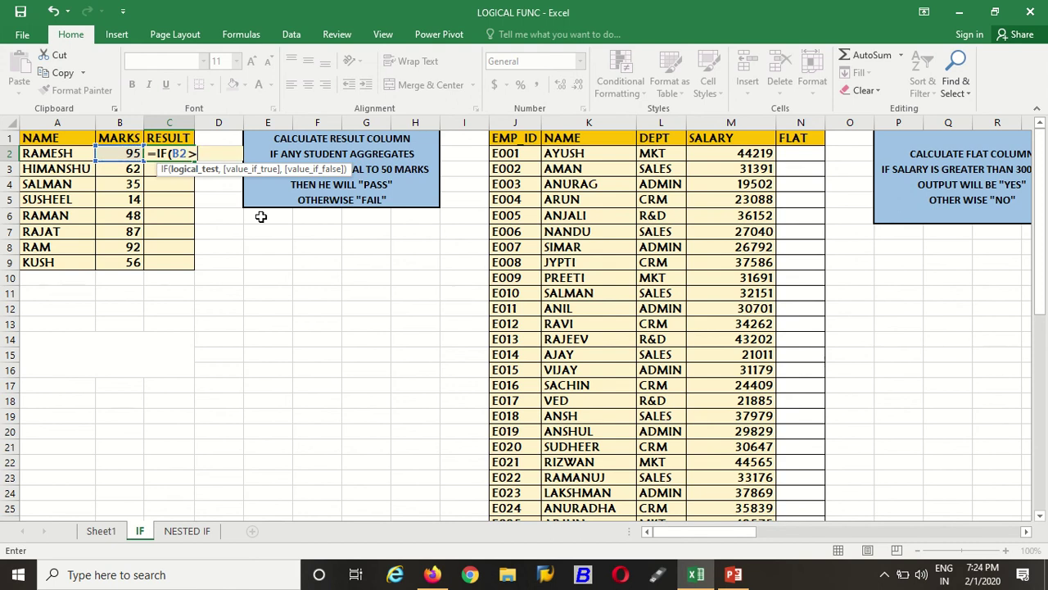
type("=50")
type(",")
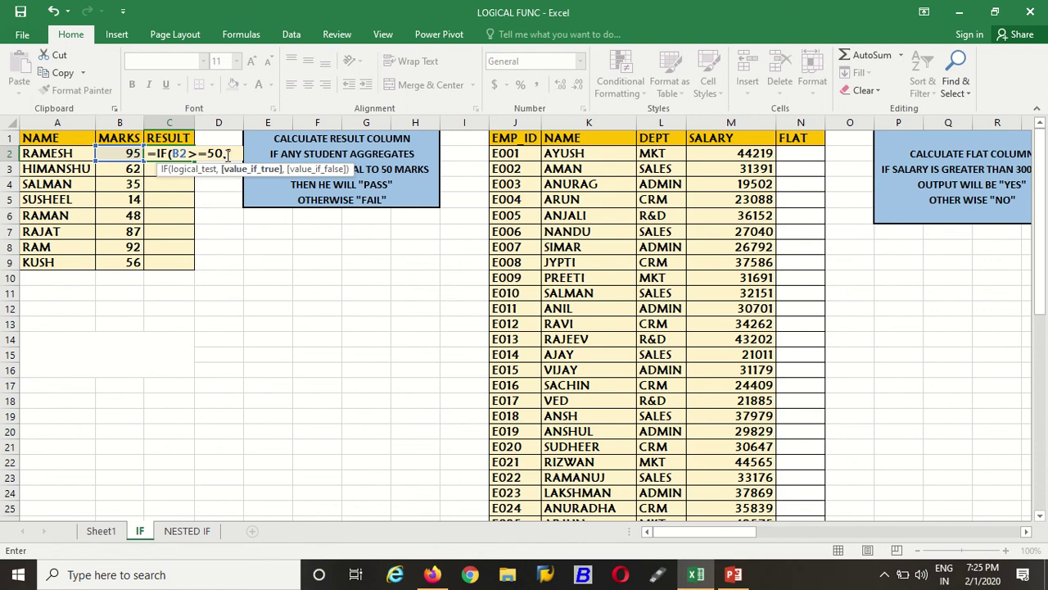
type("\"PASS\"")
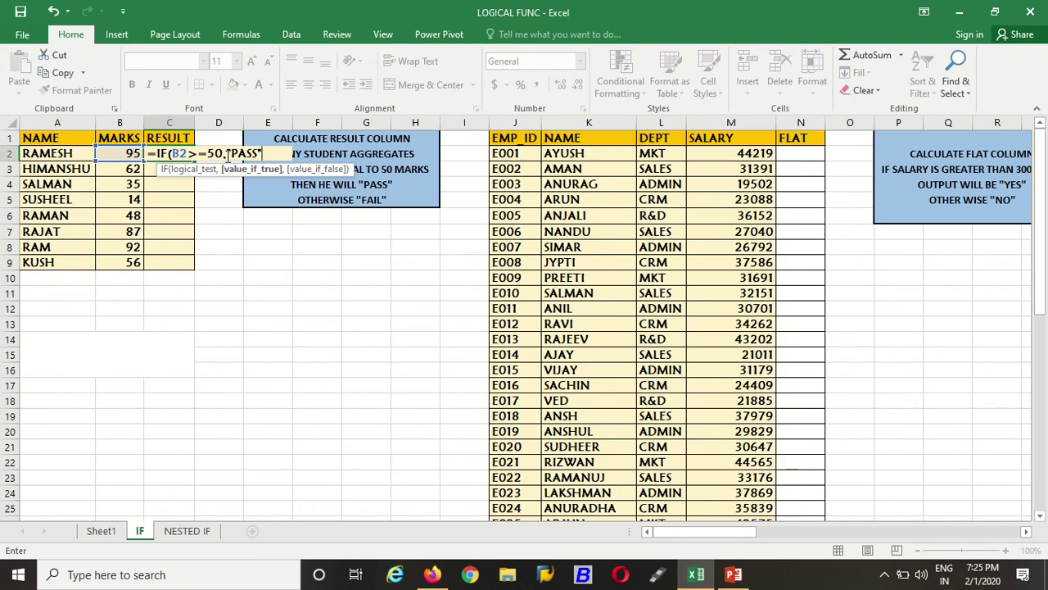
type(",")
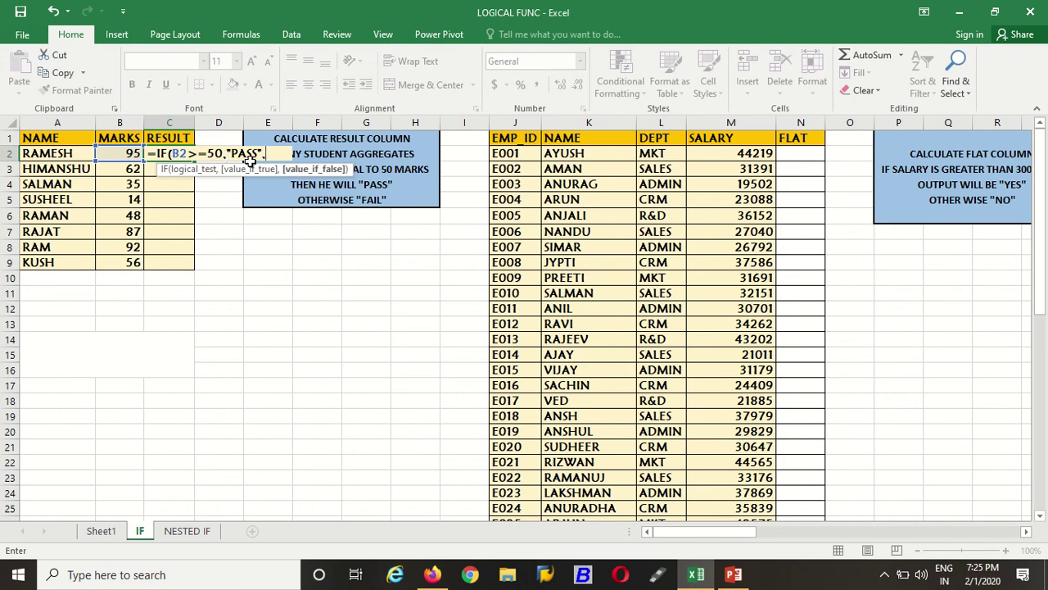
type("\"")
type("FAI")
type("L")
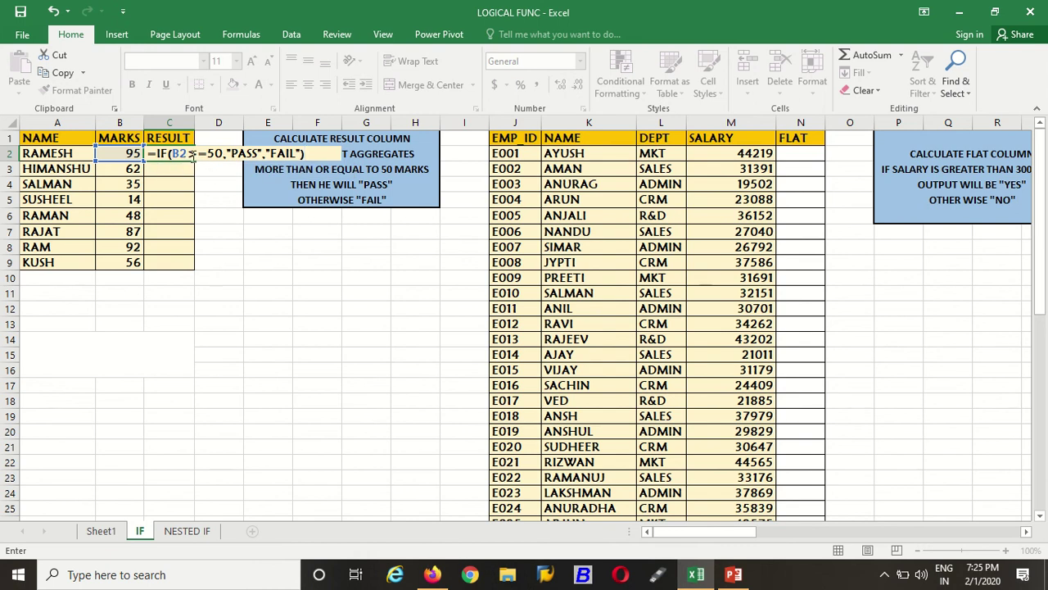
key("Return")
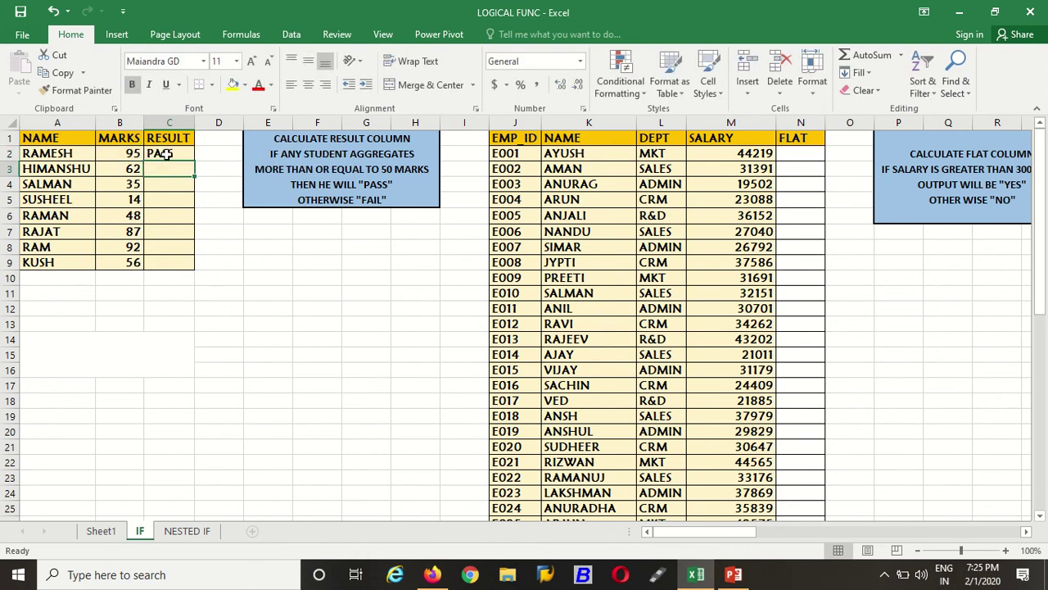
Step: Fill C2's PASS/FAIL formula down the RESULT column to C9
left_click(168, 155)
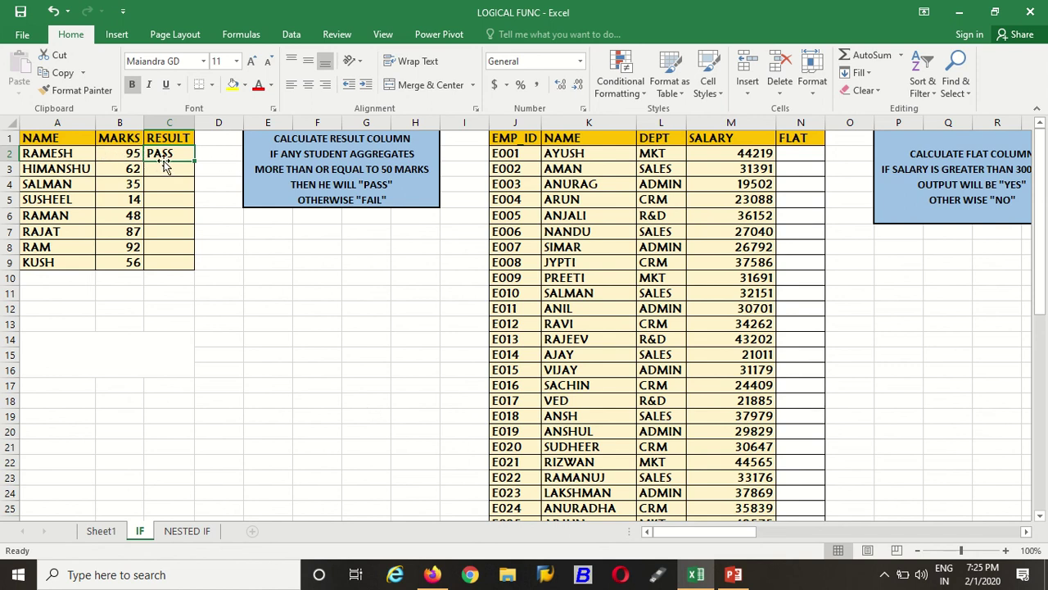
left_click_drag(197, 161, 197, 161)
double_click(196, 160)
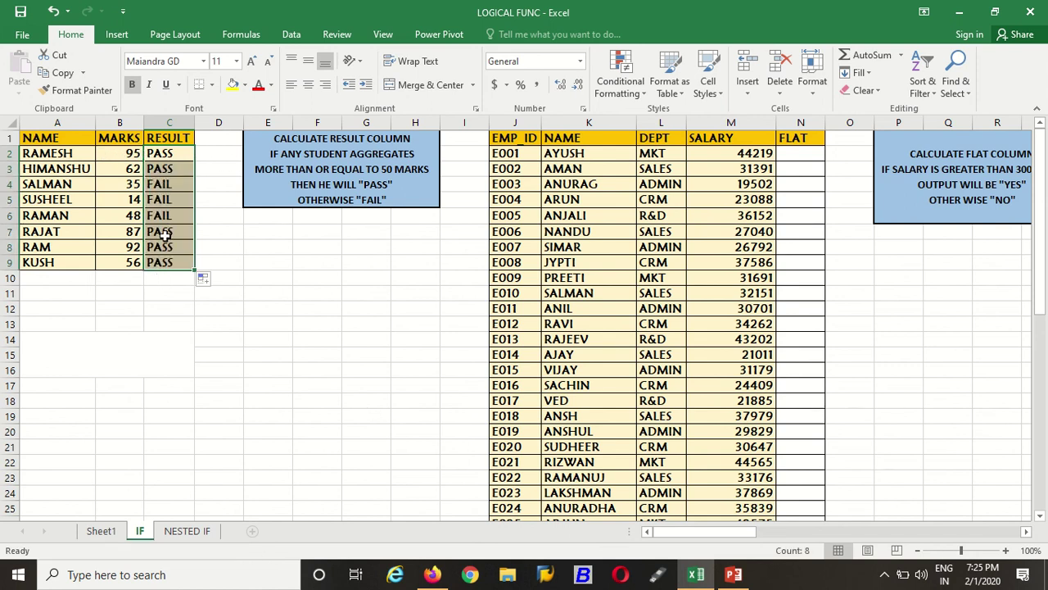
Step: Change the first student's marks in B2 to 50, then to 49, checking C2's result
left_click(119, 154)
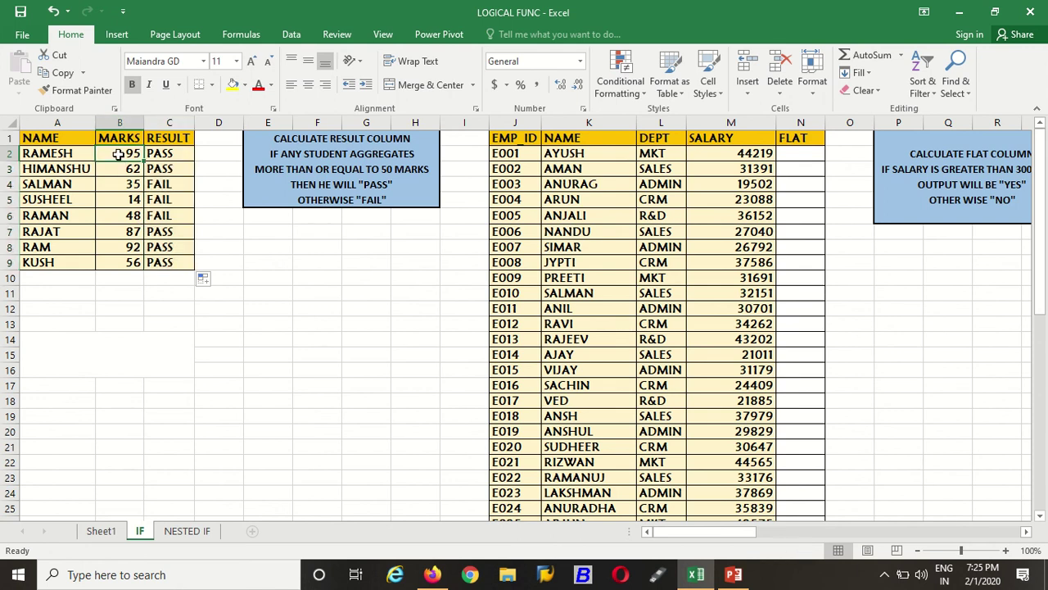
key("BackSpace")
type("50")
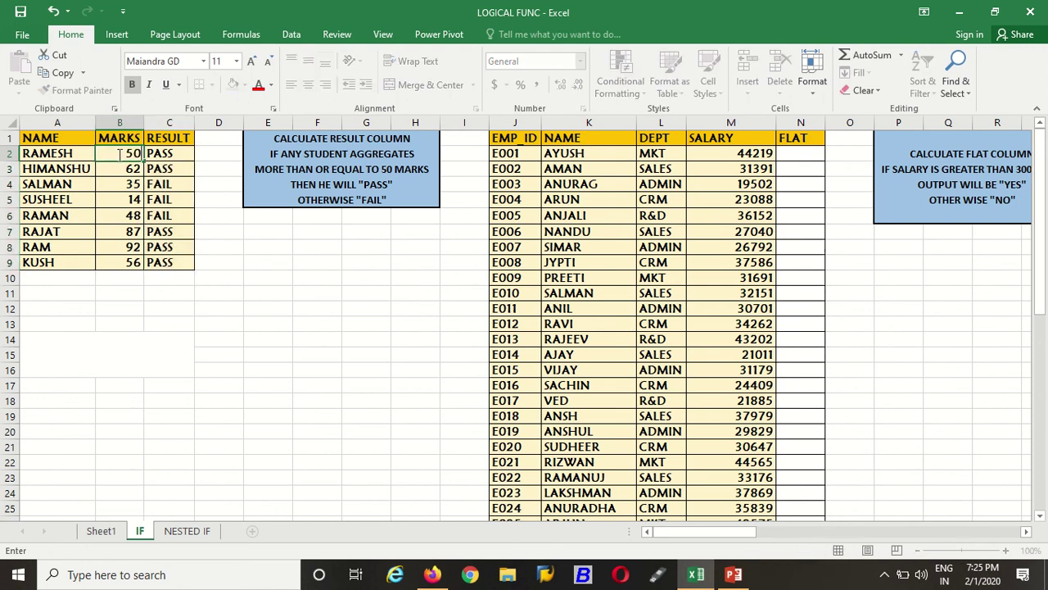
key("Return")
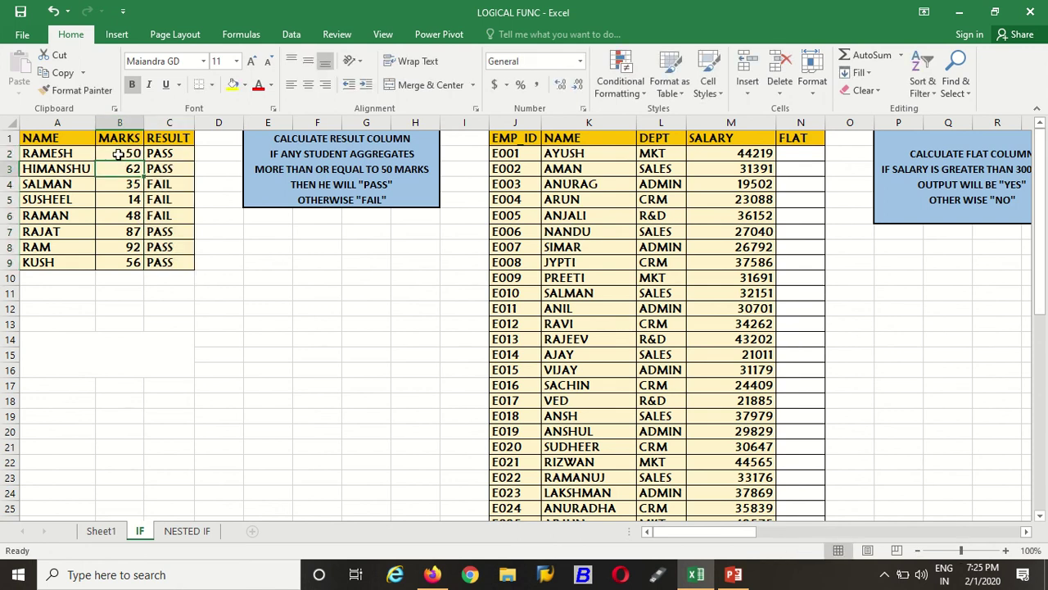
left_click(119, 154)
type("43")
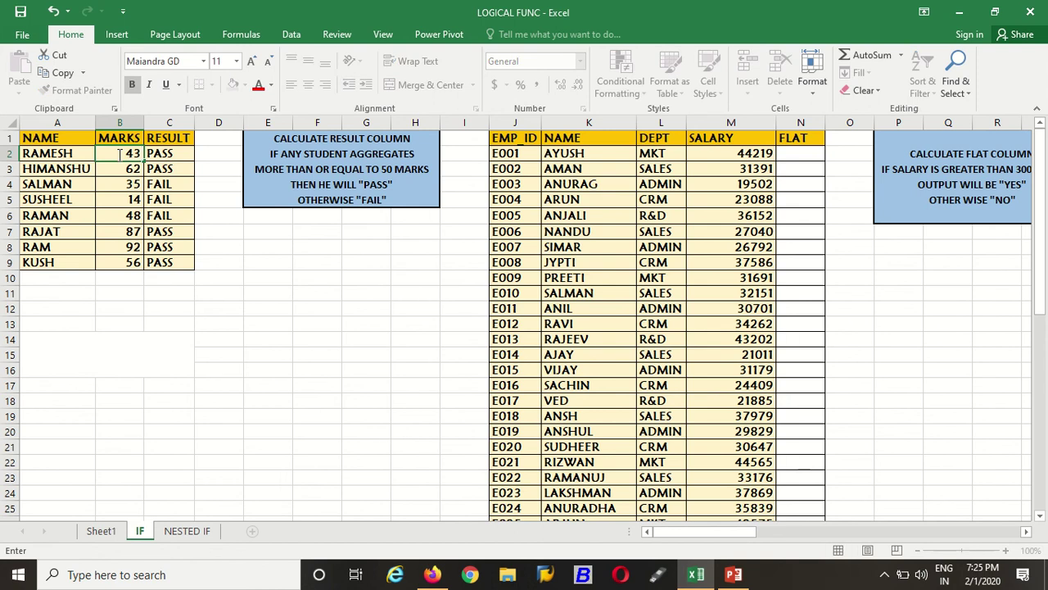
key("BackSpace")
type("9")
key("Return")
Step: Try 51 marks in B2, then undo back to 49 so C2 shows FAIL
left_click(119, 154)
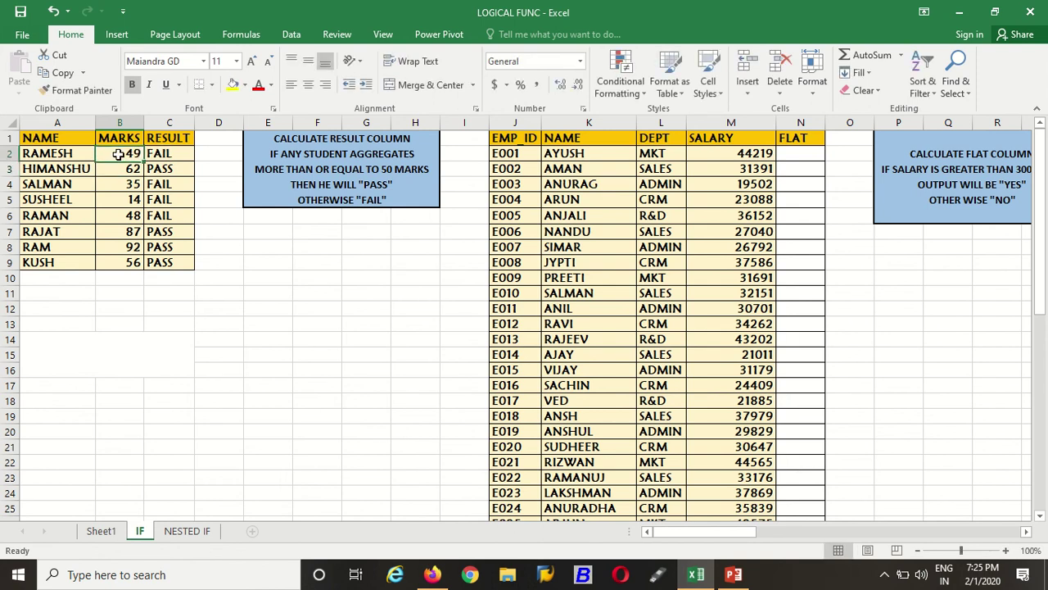
type("51")
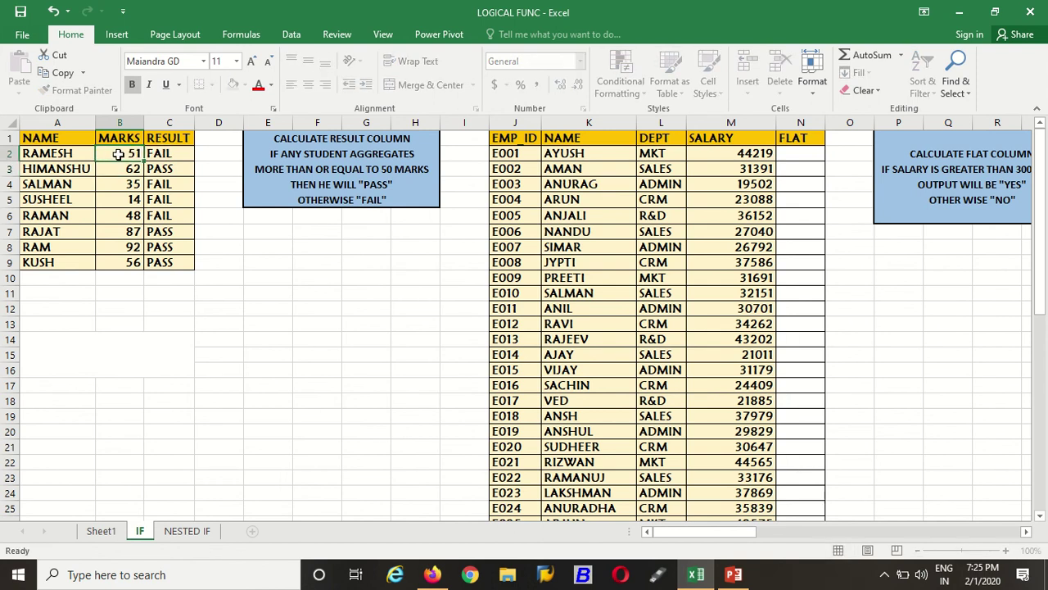
key("Return")
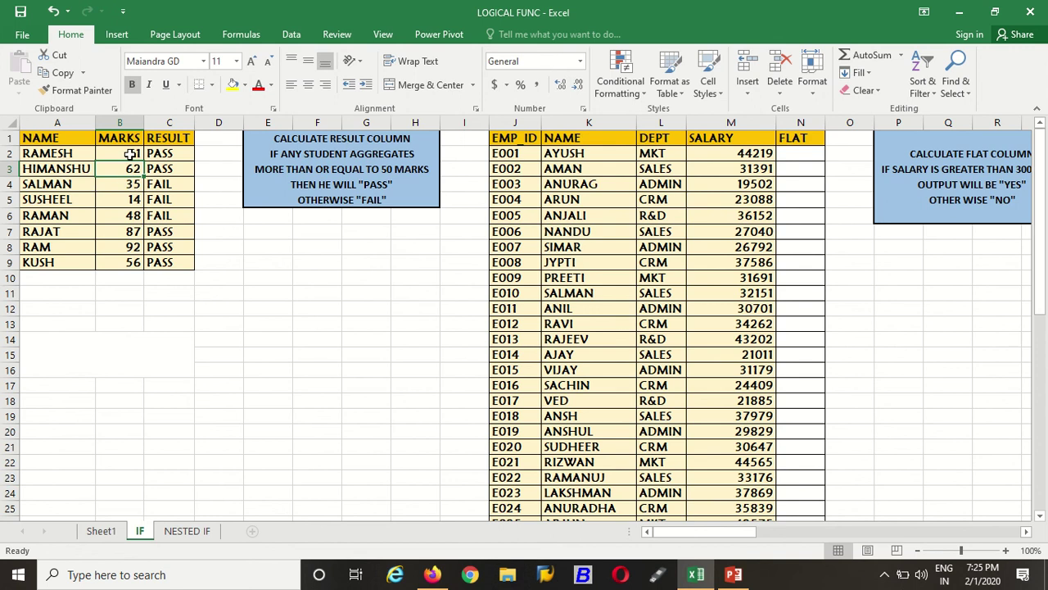
key("ctrl+z")
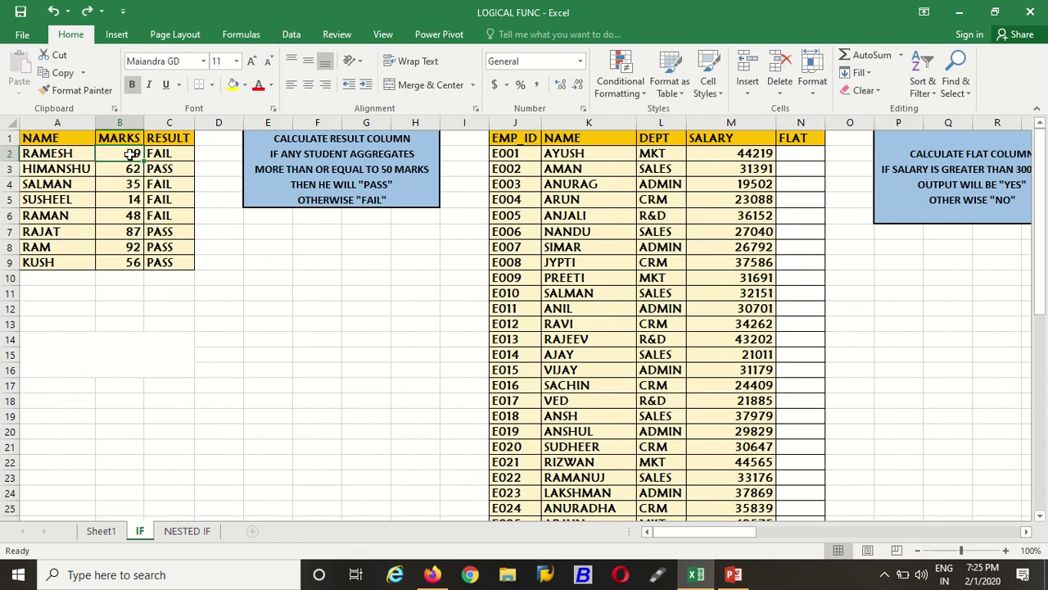
mouse_move(383, 4)
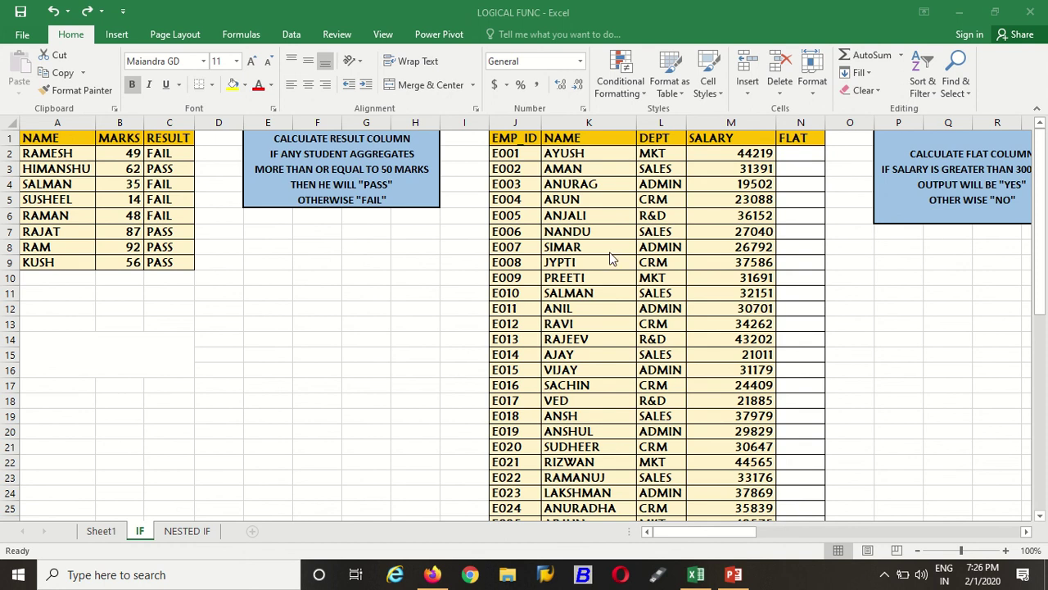
left_click(534, 156)
left_click(524, 153)
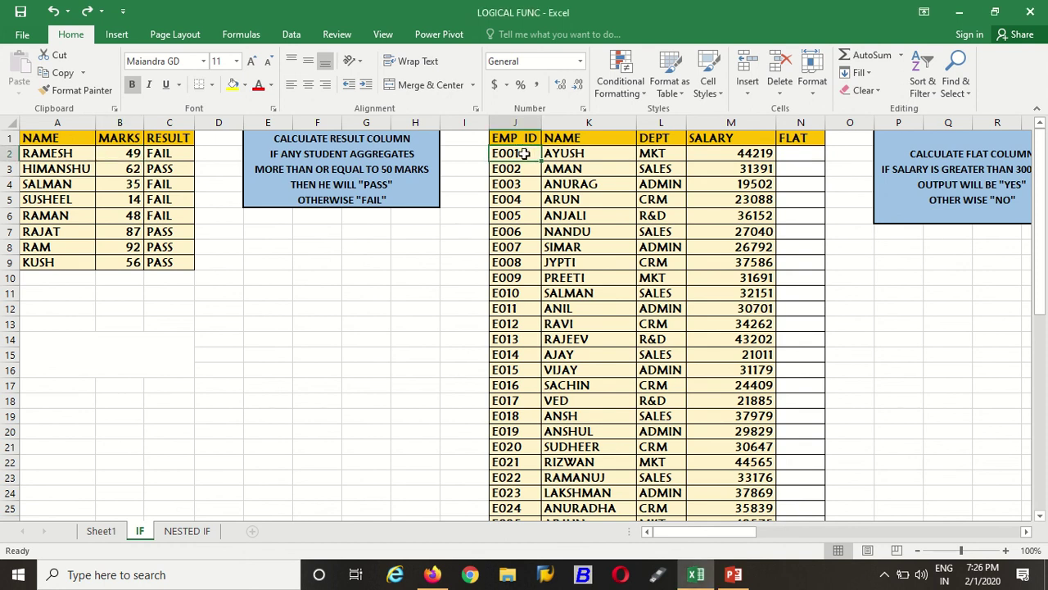
left_click(590, 152)
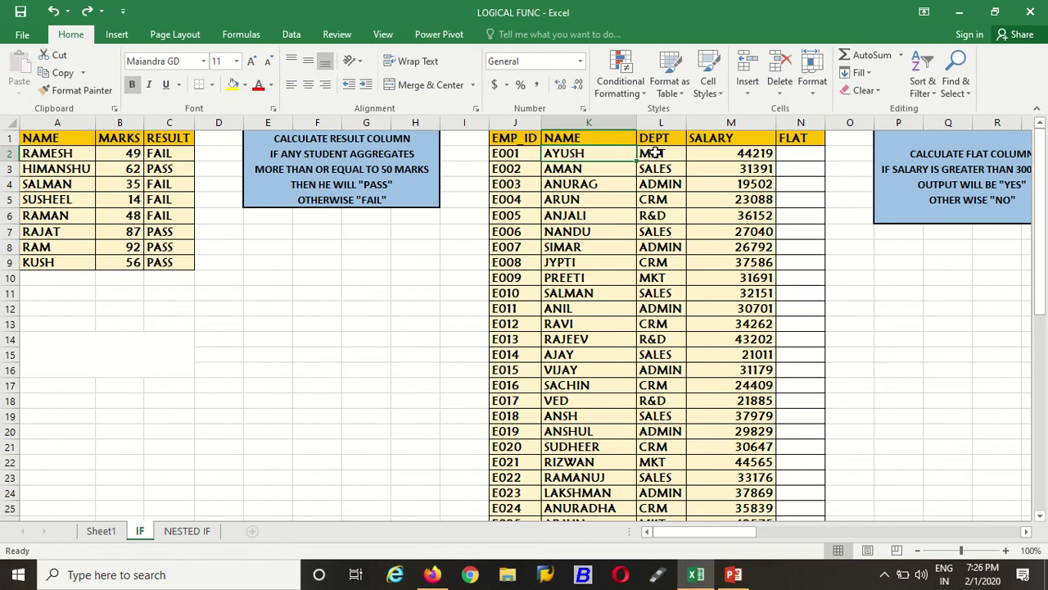
left_click(655, 154)
left_click(718, 157)
key("Right")
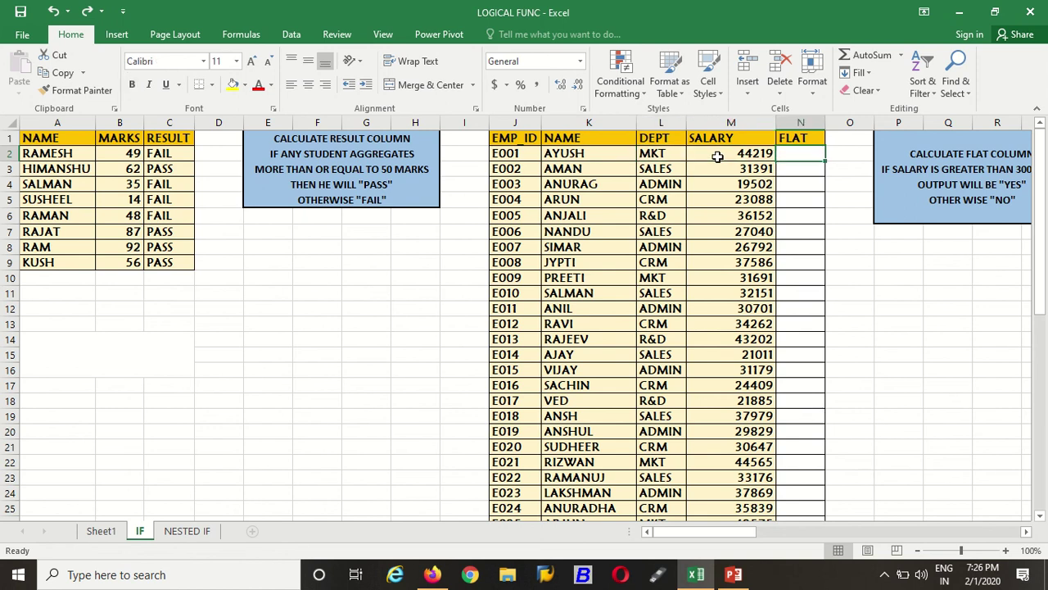
key("Right")
key("Right")
key("Right")
key("Right")
key("Right")
key("Right")
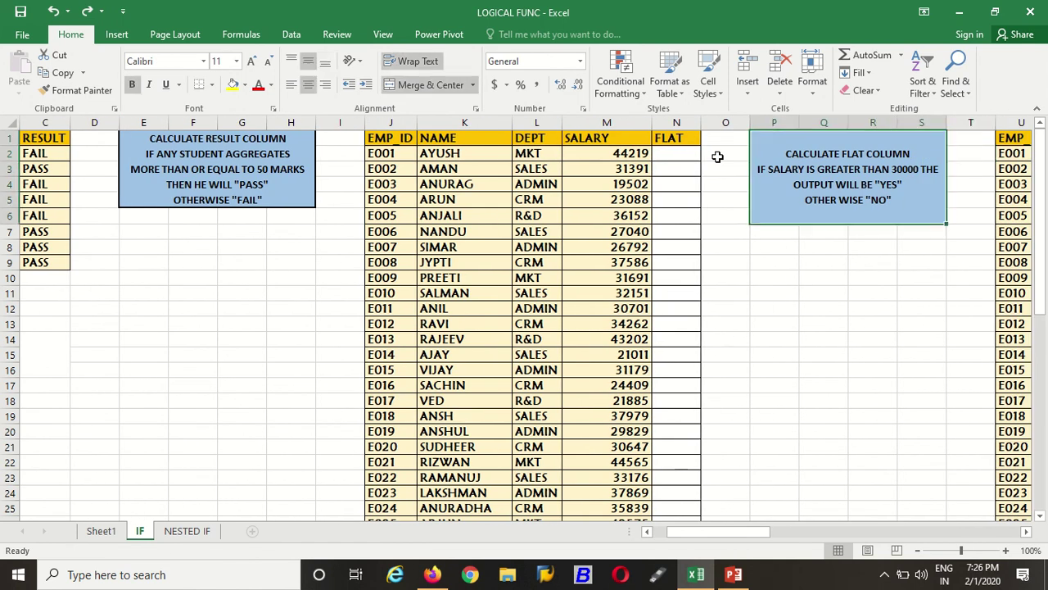
left_click(824, 160)
Step: Enter =IF(M2>=3000,"YES","NO") in N2, showing YES for the 44219 salary
left_click(680, 156)
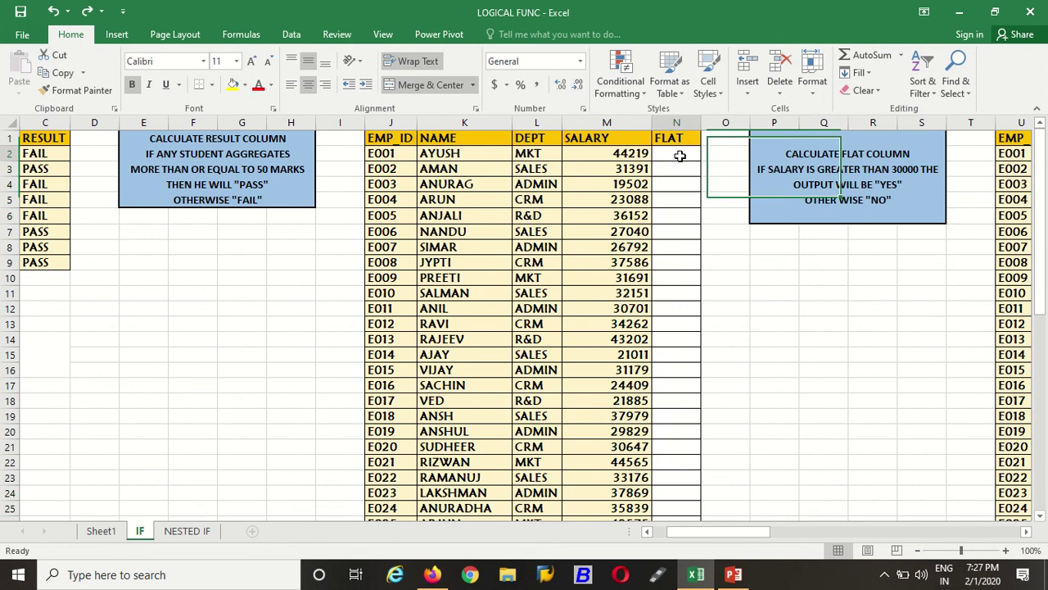
type("=")
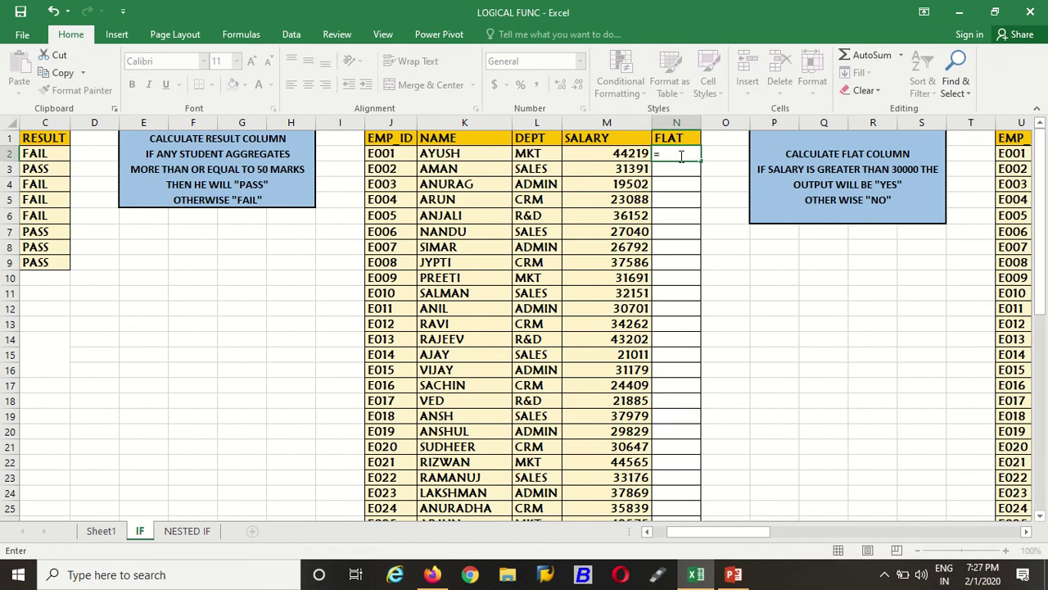
type("IF")
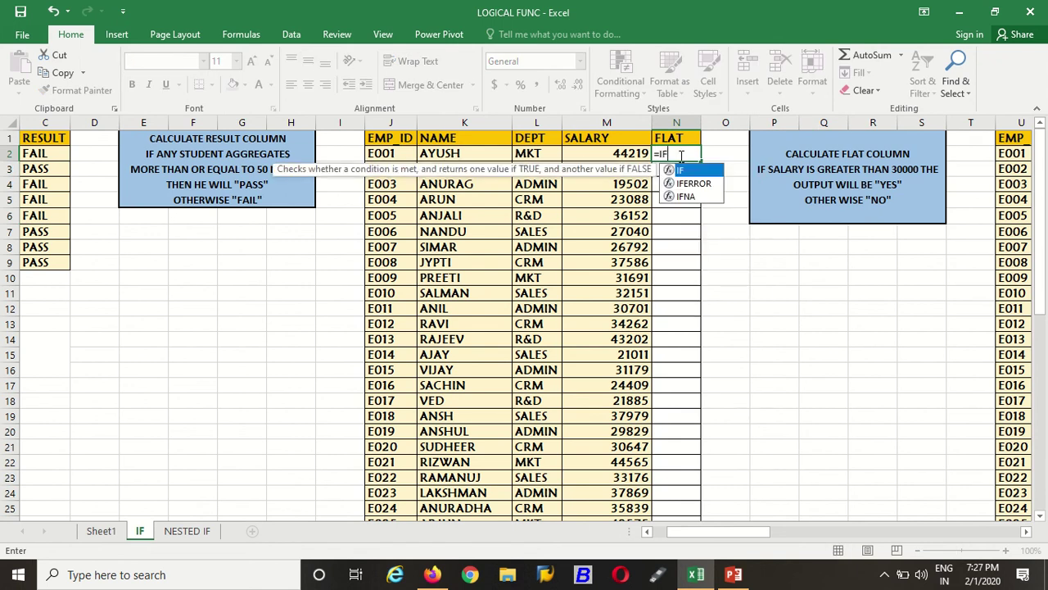
type("(")
left_click(604, 153)
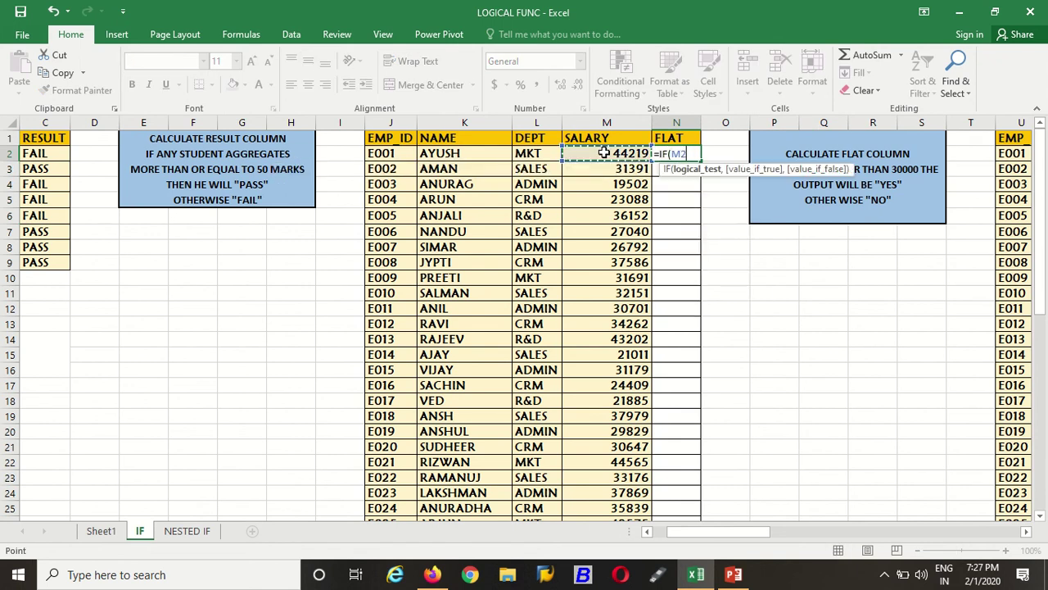
type(">=")
type("3000")
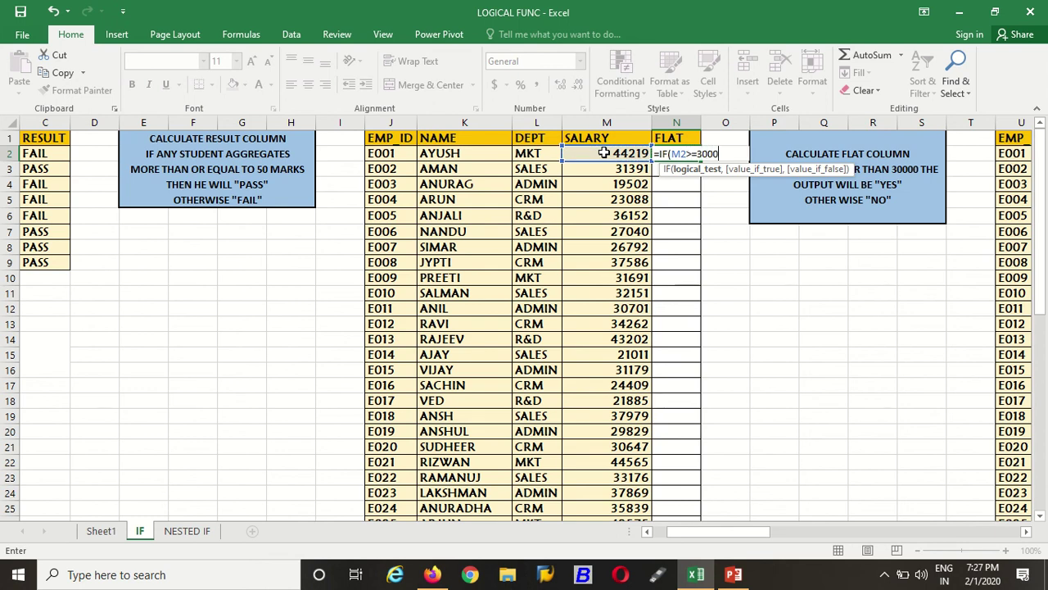
type(",\"")
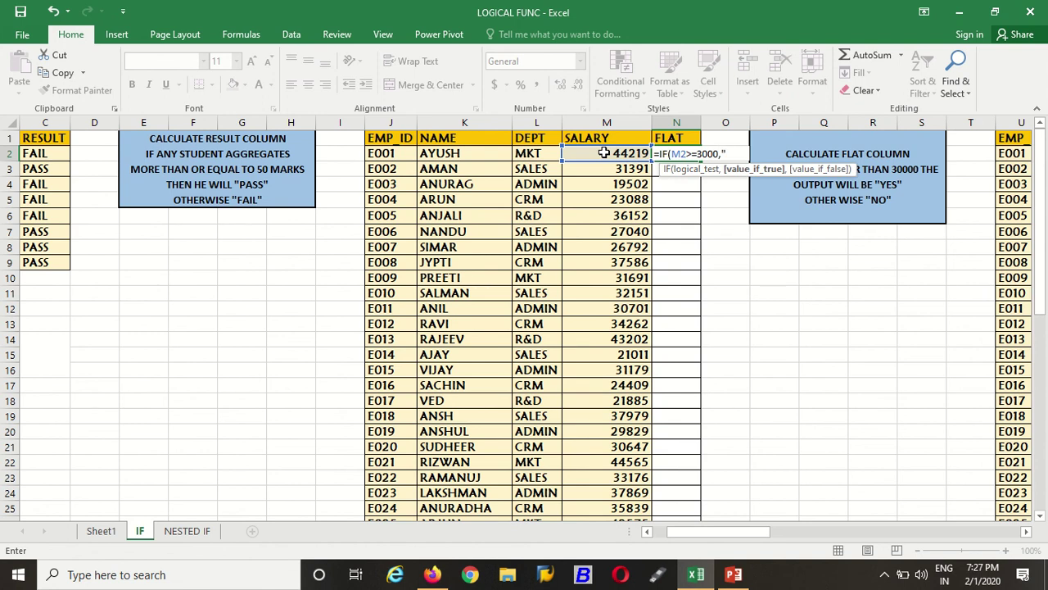
type("YES\"")
type(",\"")
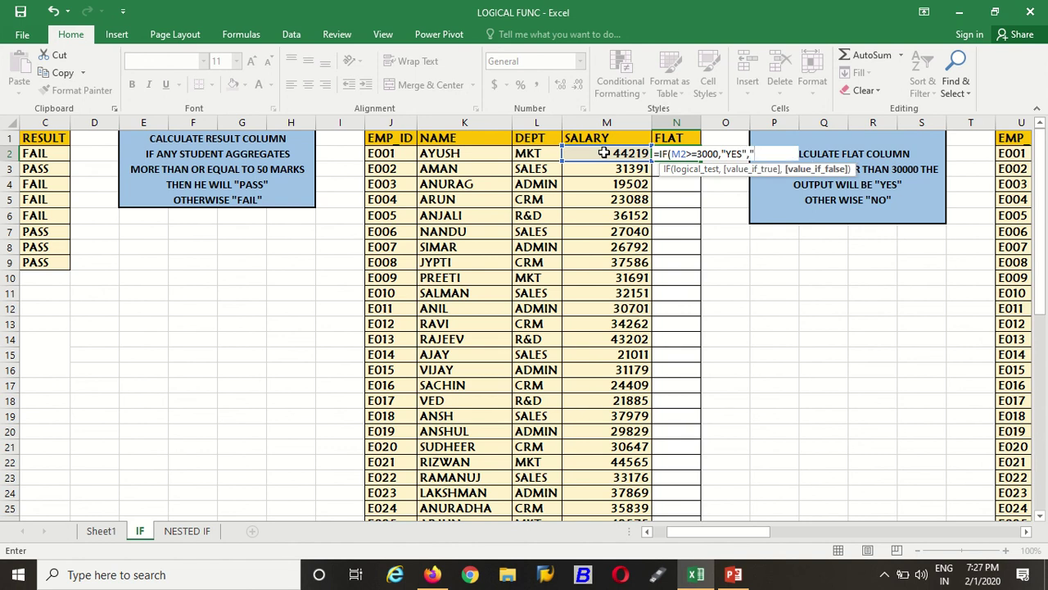
type("NO")
type("\")")
key("Return")
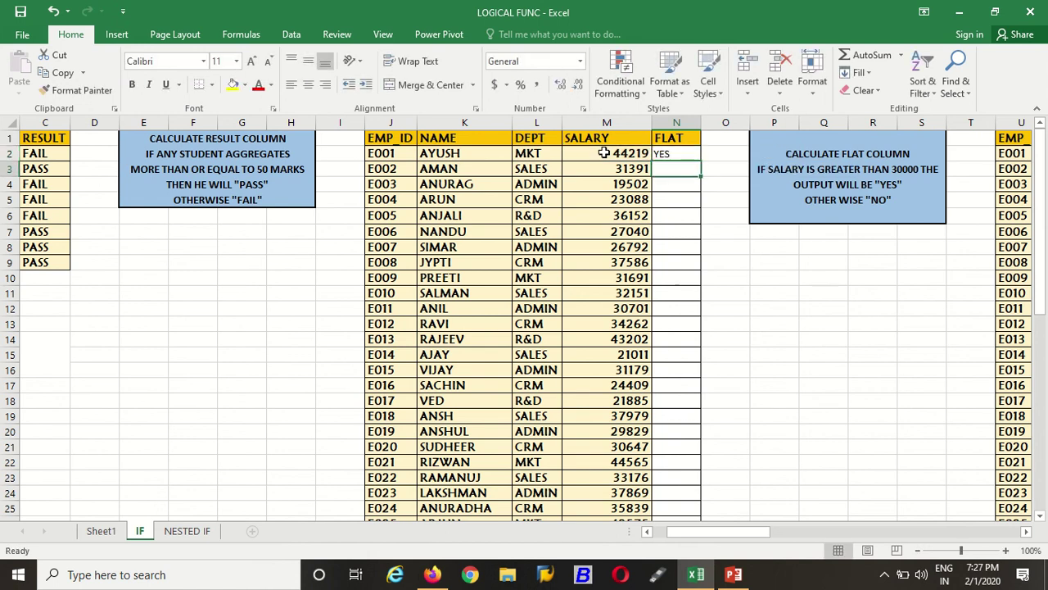
Step: Edit N2's formula to change the salary threshold from 3000 to 30000
left_click(676, 153)
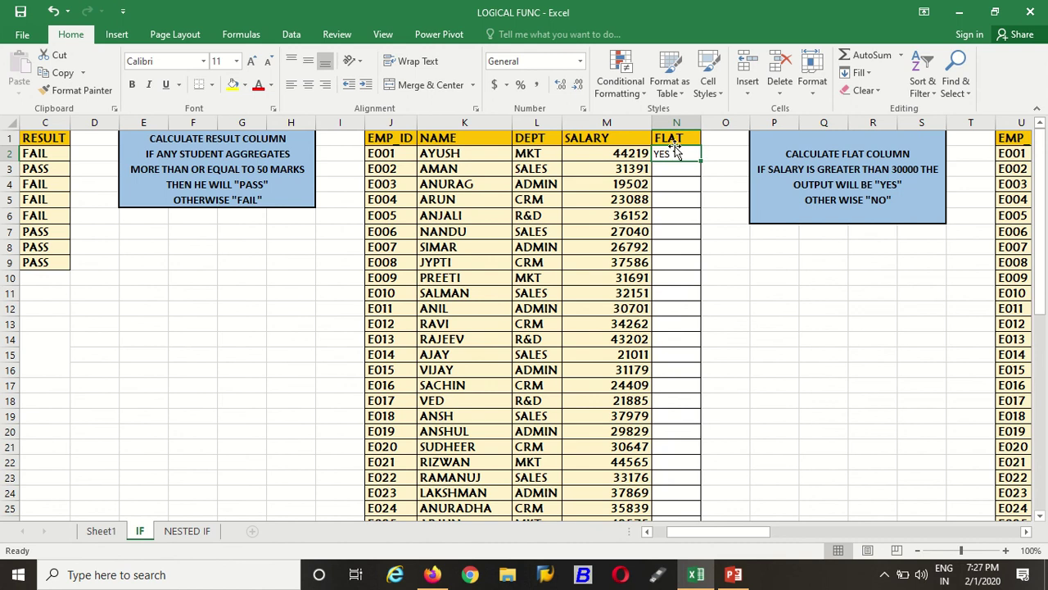
key("F2")
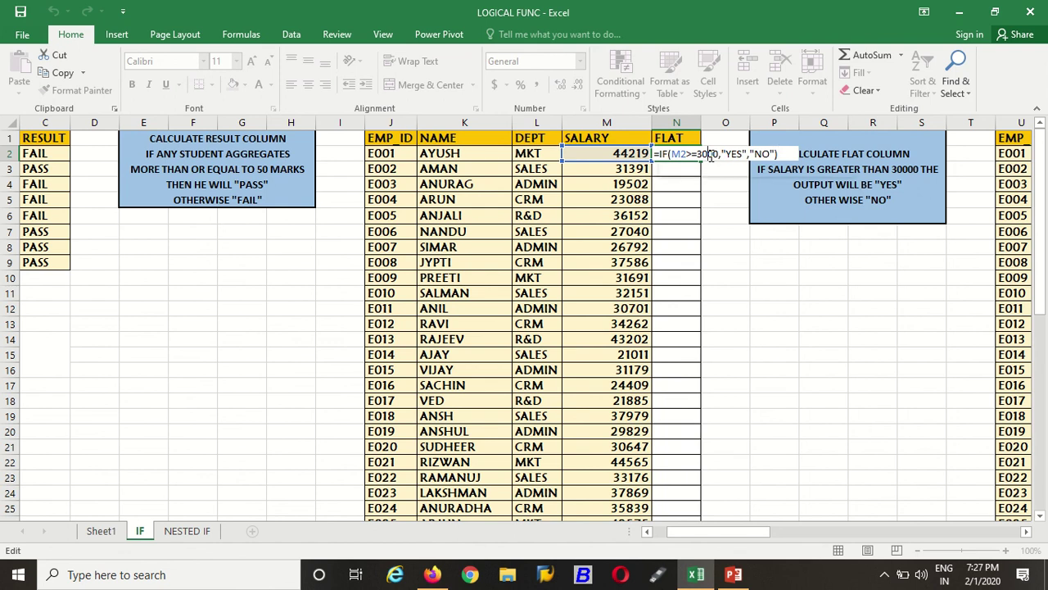
left_click(711, 154)
type("0")
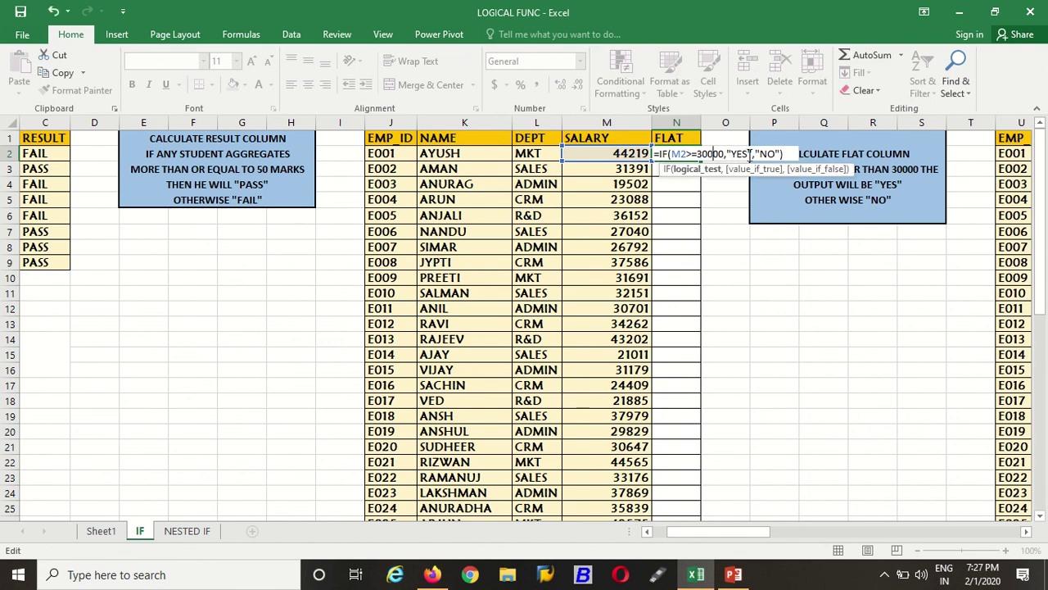
left_click(751, 154)
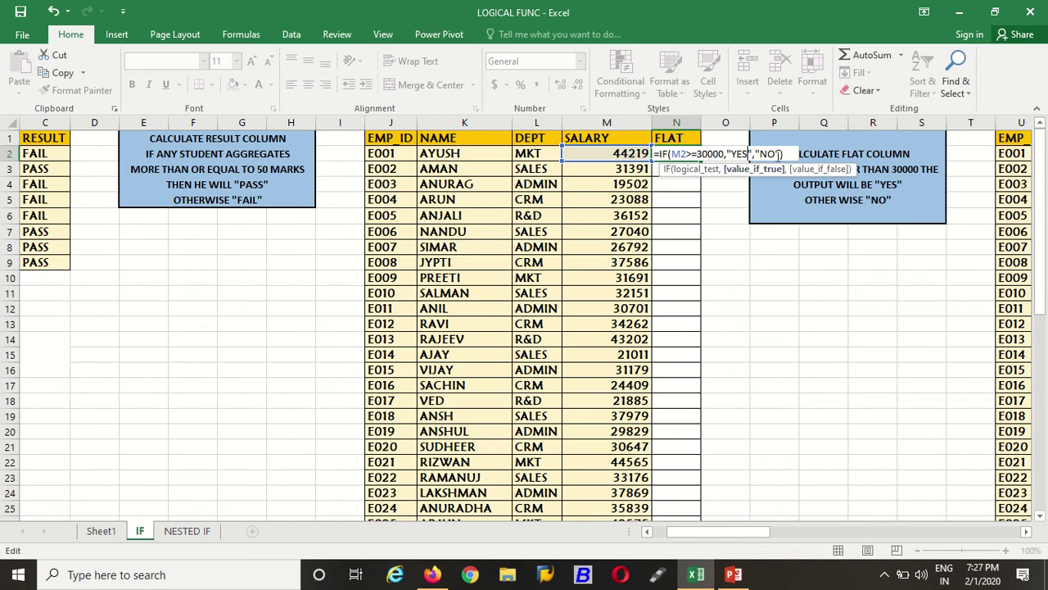
key("Return")
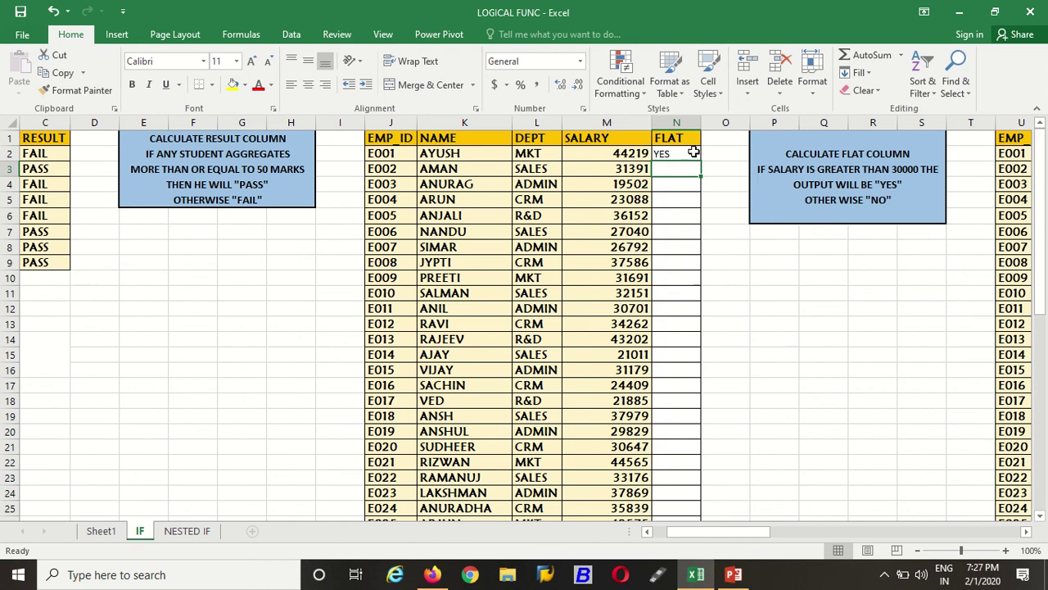
Step: Fill N2's formula down the whole FLAT column to mark each salary YES or NO
left_click(692, 153)
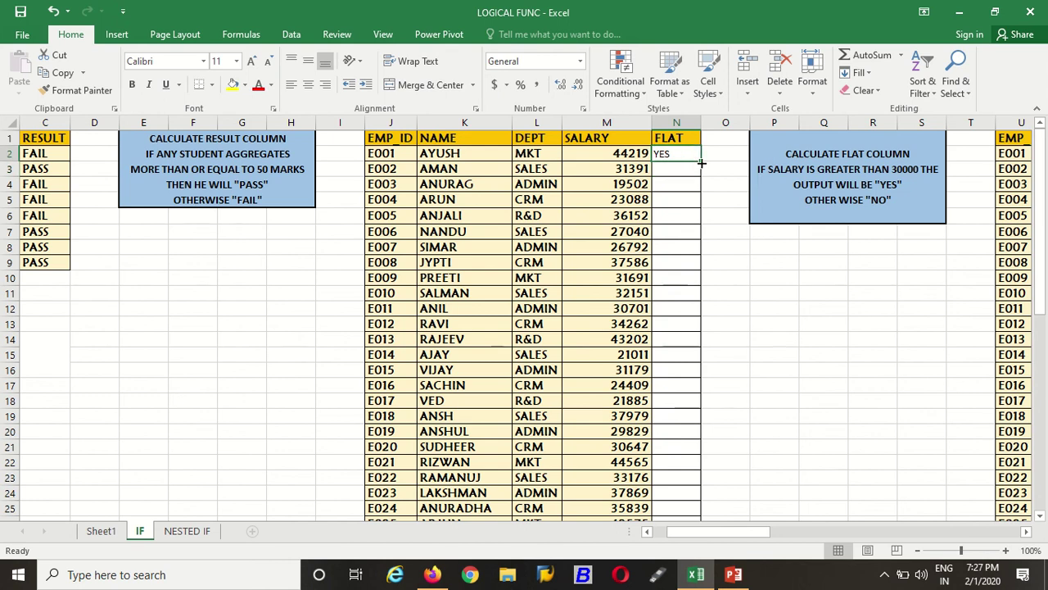
double_click(701, 163)
left_click(788, 350)
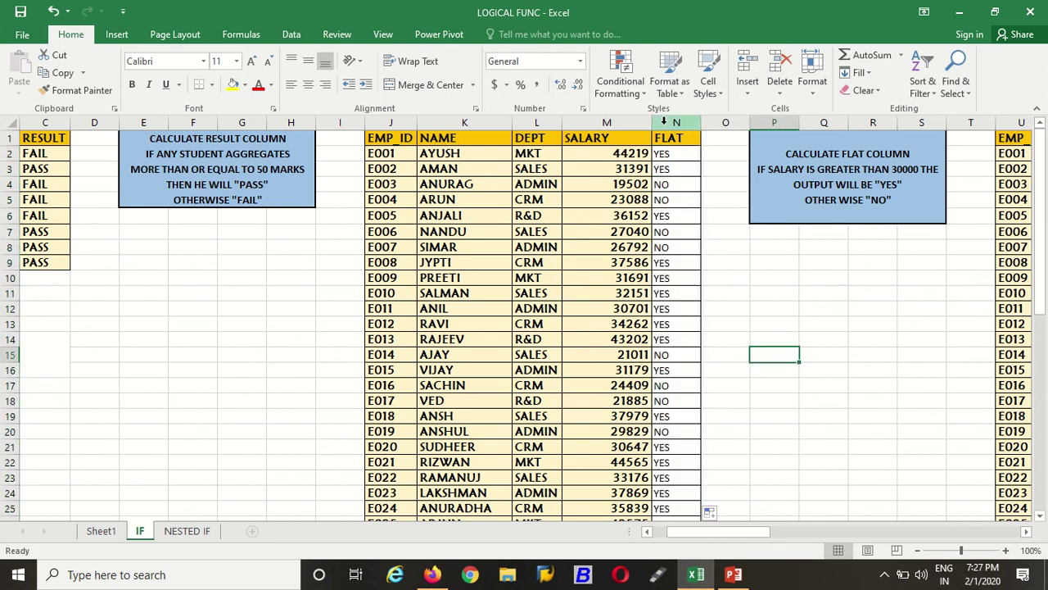
mouse_move(385, 8)
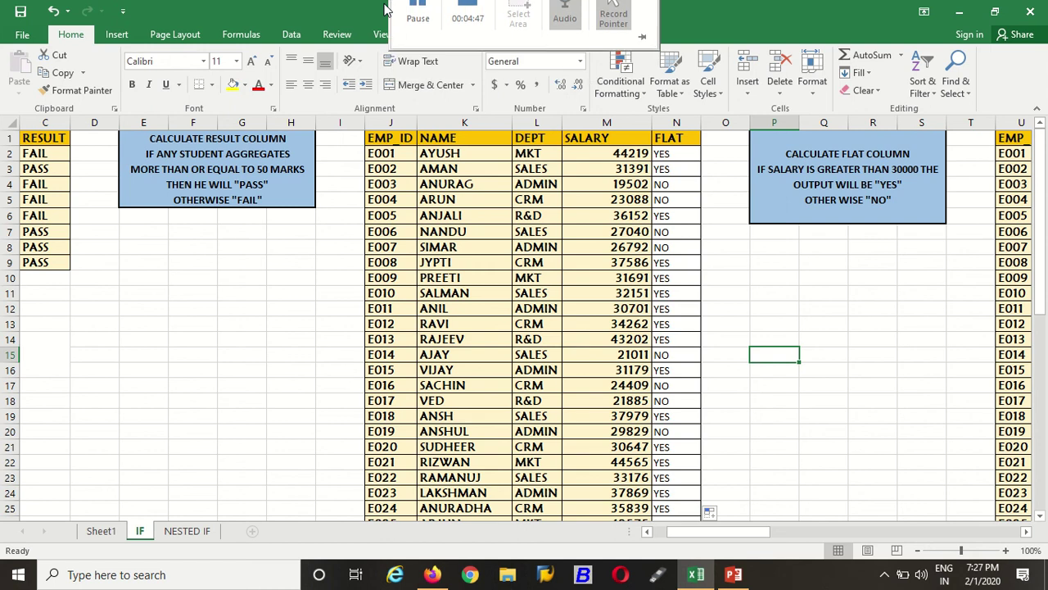